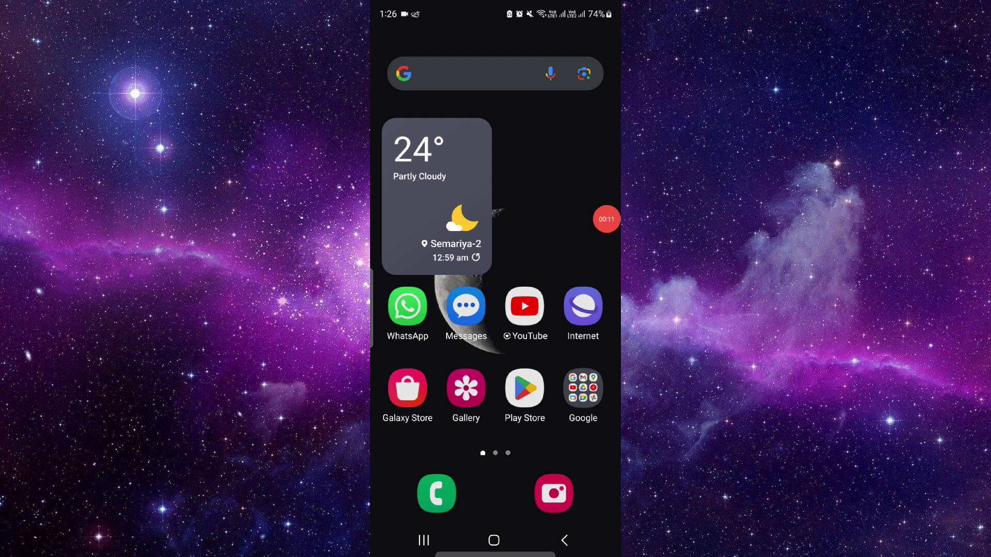
- Launch Underdog Fantasy from the app drawer and reach its sign-up/log-in welcome page
drag(493, 433, 494, 232)
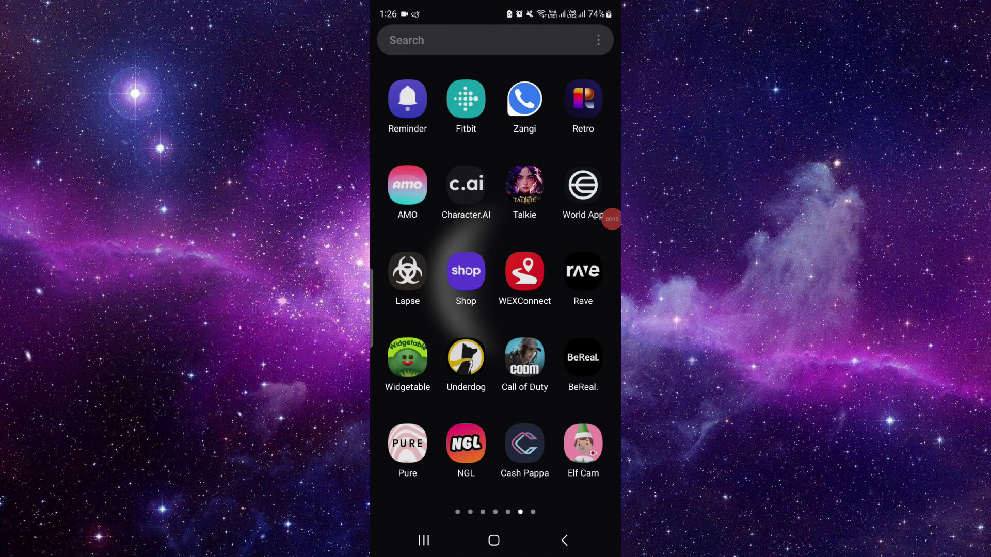
click(466, 358)
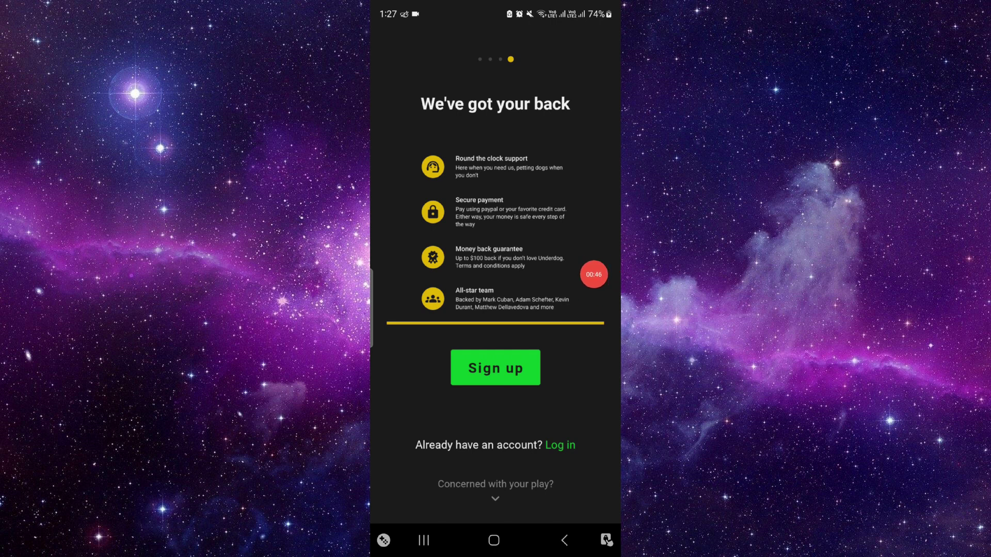
scroll(495, 309, down, 1)
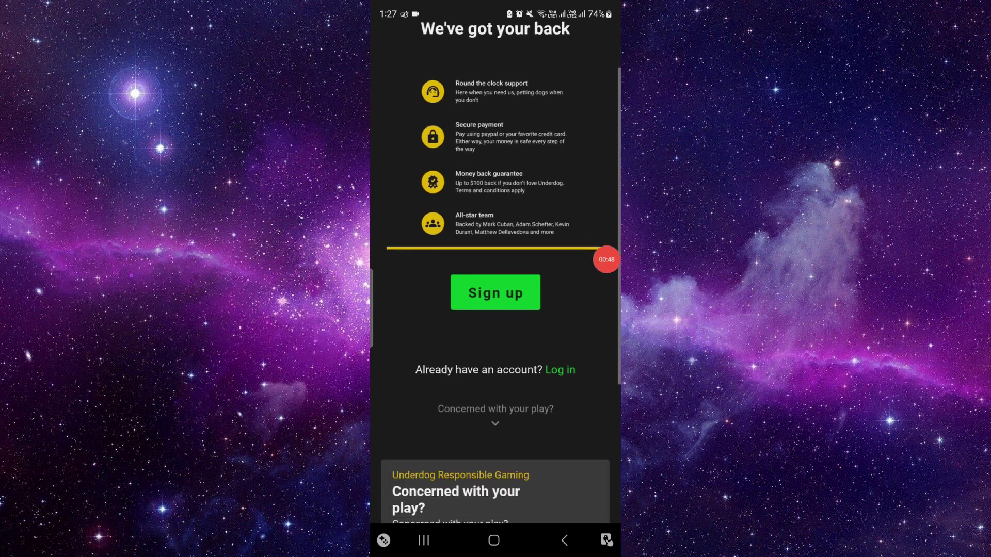
- Clear both background apps from the recents screen with Close all
click(423, 541)
click(495, 435)
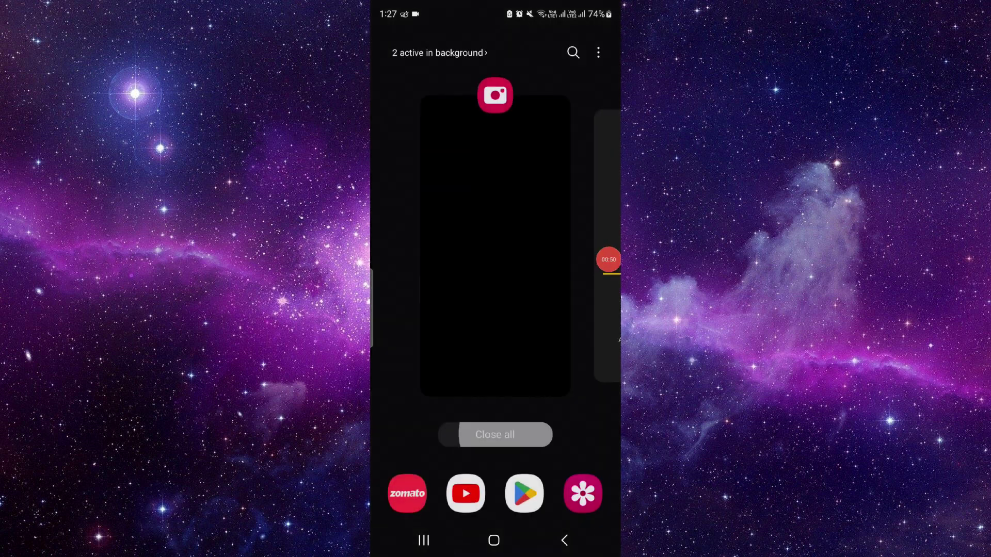